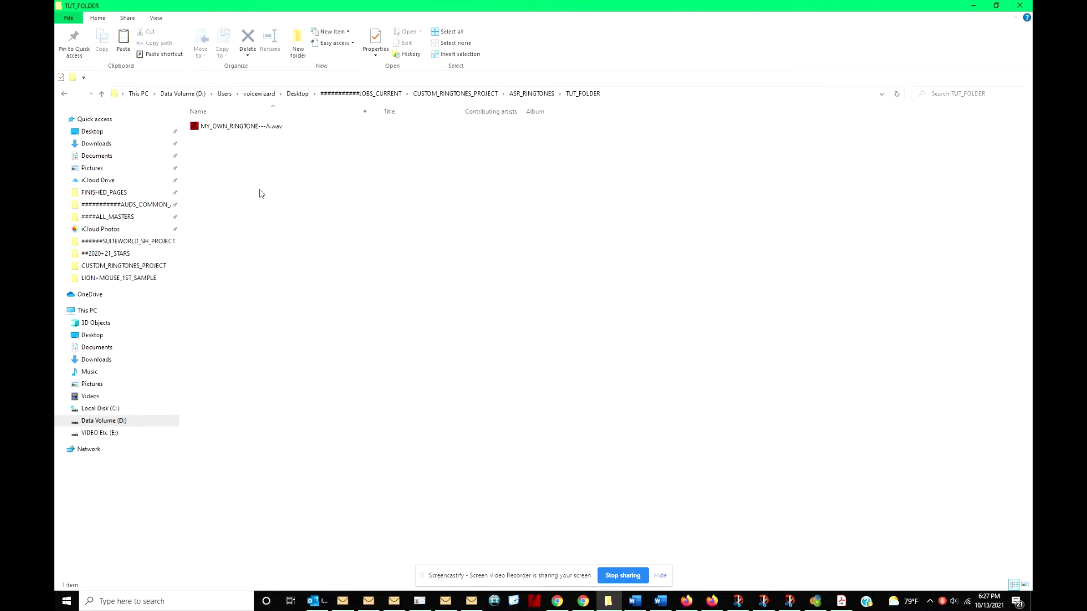
Copy MY_OWN_RINGTONE---A.wav in File Explorer and switch to iTunes with Alt+Tab.
{"action": "right_click", "coordinate": [221, 126]}
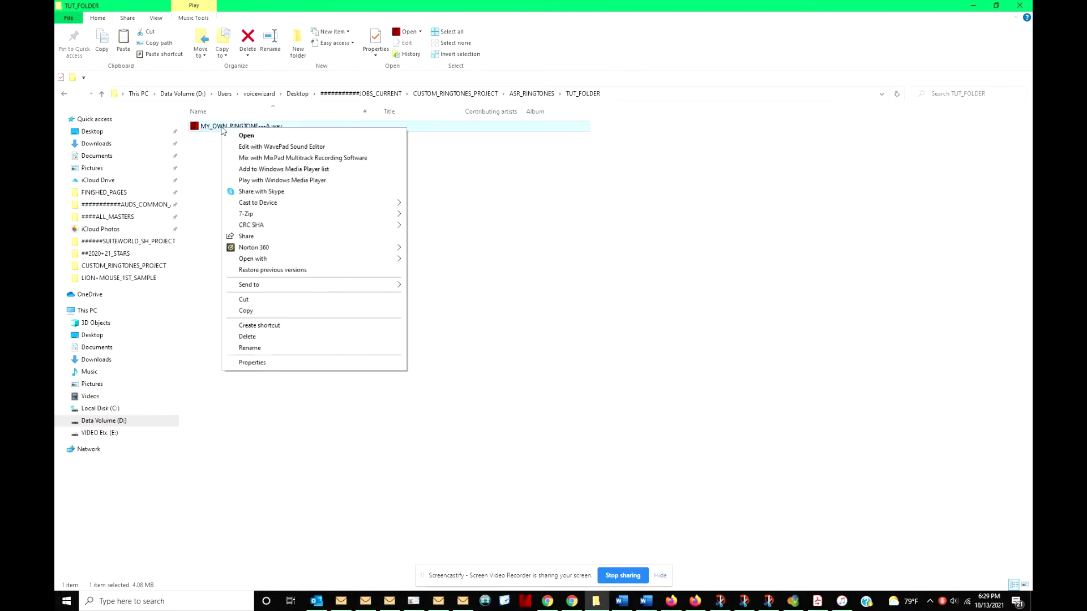
{"action": "left_click", "coordinate": [245, 313]}
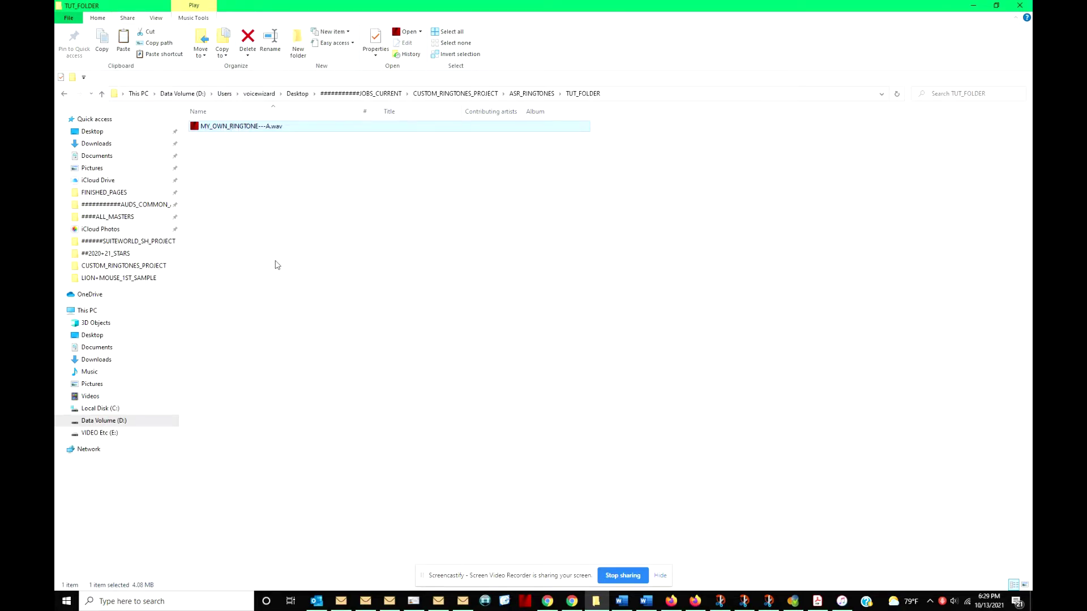
{"action": "key", "text": "alt+Tab"}
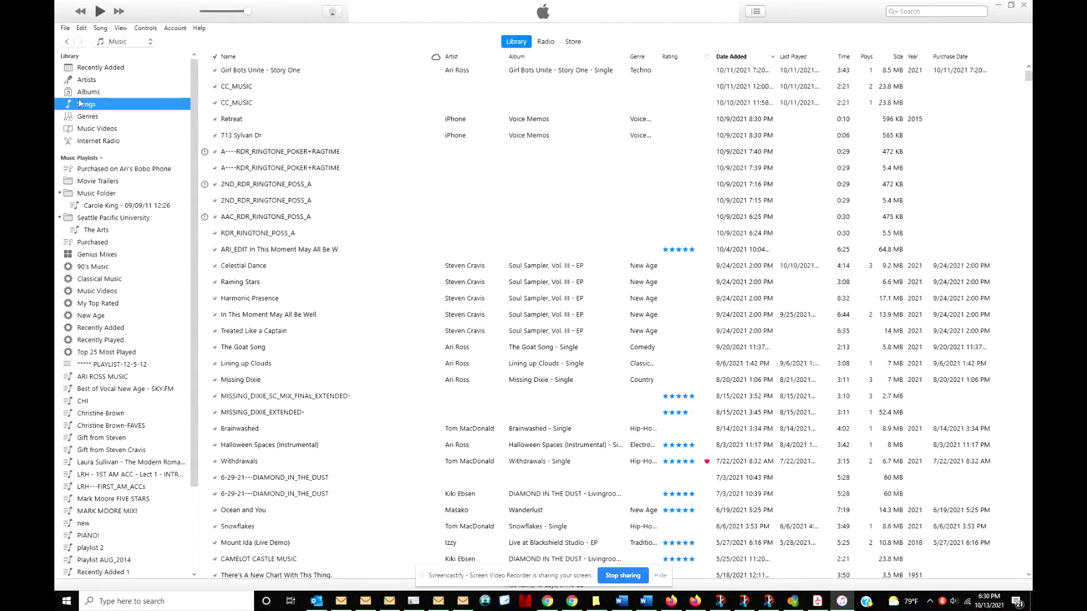
Paste the WAV ringtone into the Songs list and select the new MY_OWN_RINGTONE---A row.
{"action": "right_click", "coordinate": [393, 170]}
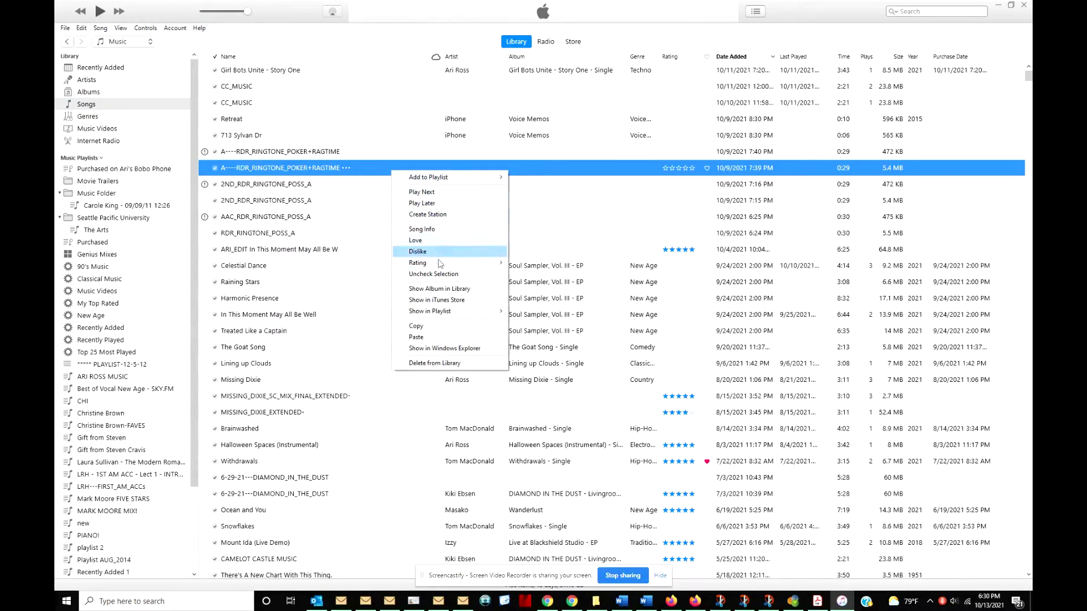
{"action": "left_click", "coordinate": [431, 337]}
{"action": "left_click", "coordinate": [260, 72]}
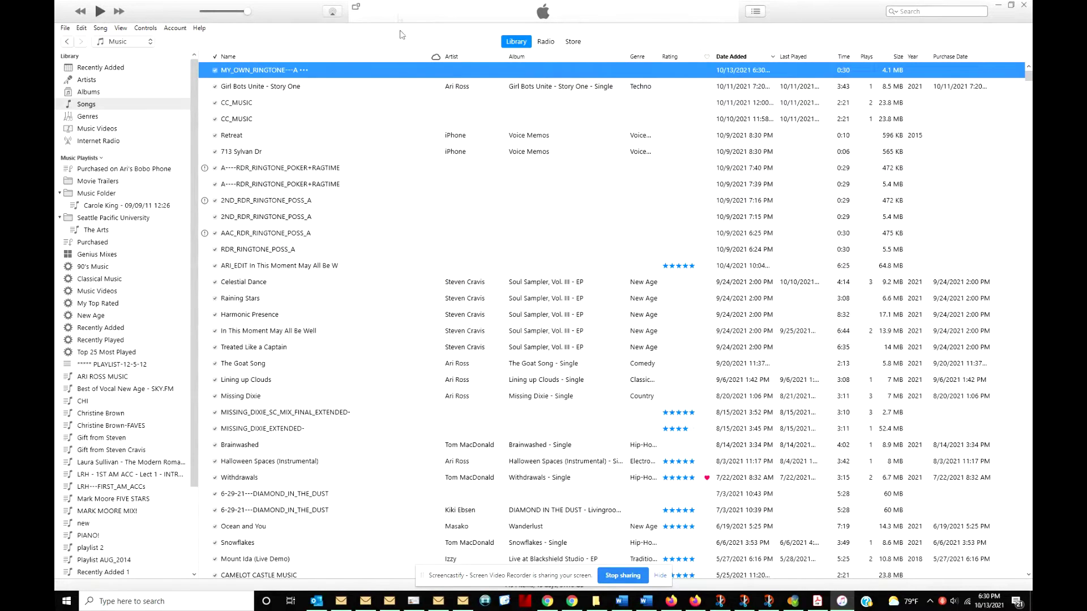
Create an AAC version of MY_OWN_RINGTONE---A from the File > Convert menu.
{"action": "left_click", "coordinate": [65, 30]}
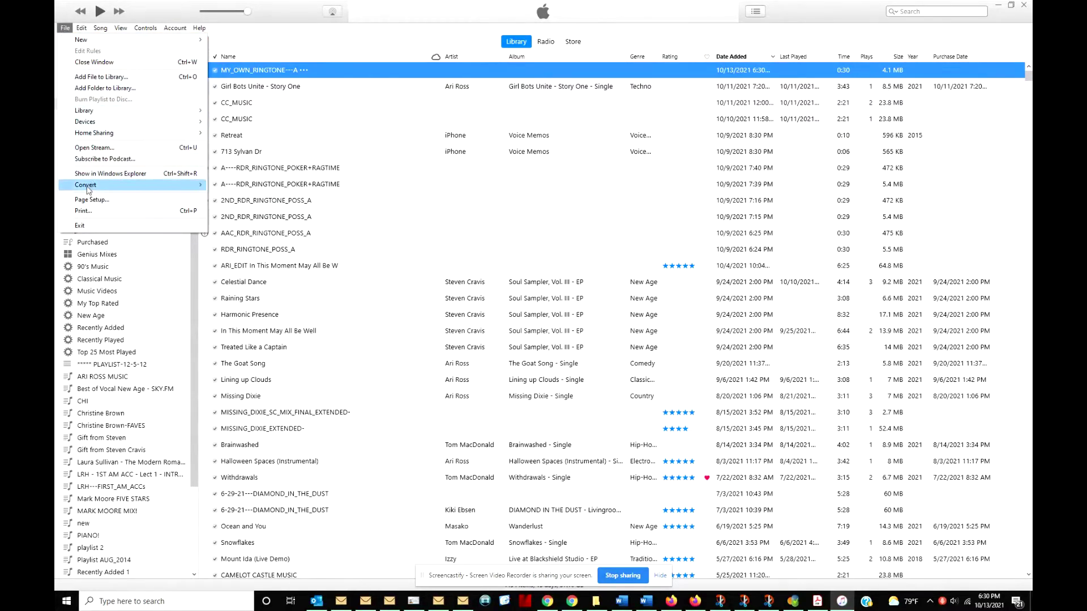
{"action": "mouse_move", "coordinate": [88, 188]}
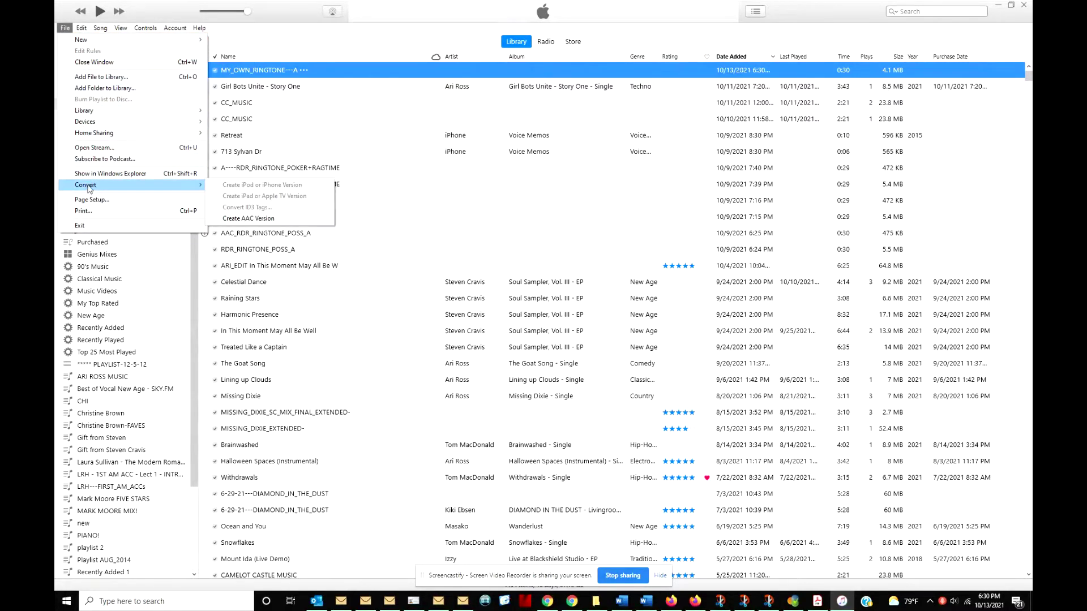
{"action": "left_click", "coordinate": [257, 219]}
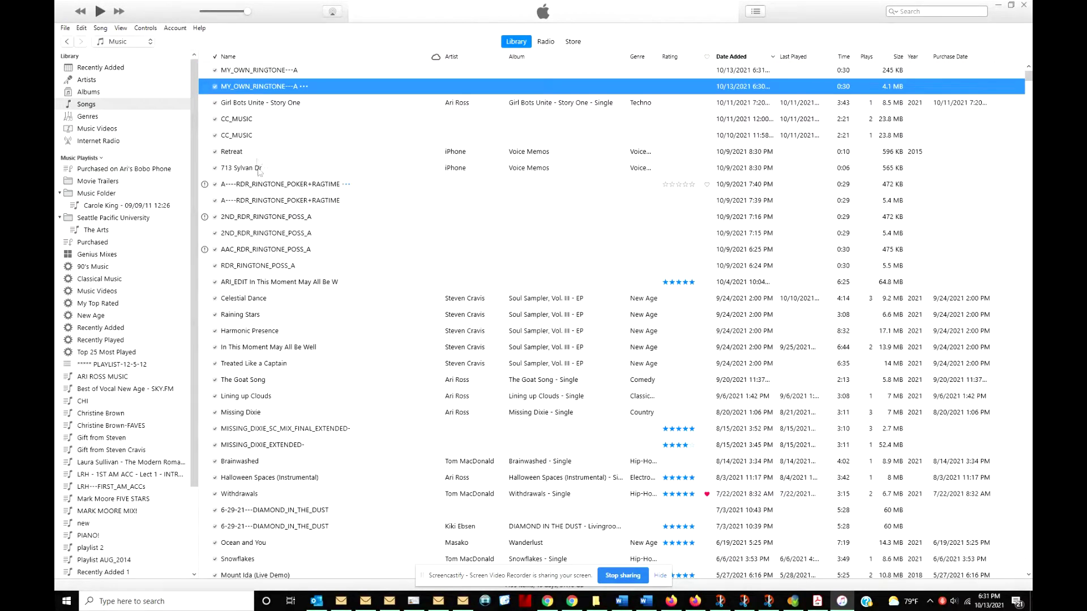
Show the new 245 KB AAC copy in Windows Explorer.
{"action": "left_click", "coordinate": [281, 74]}
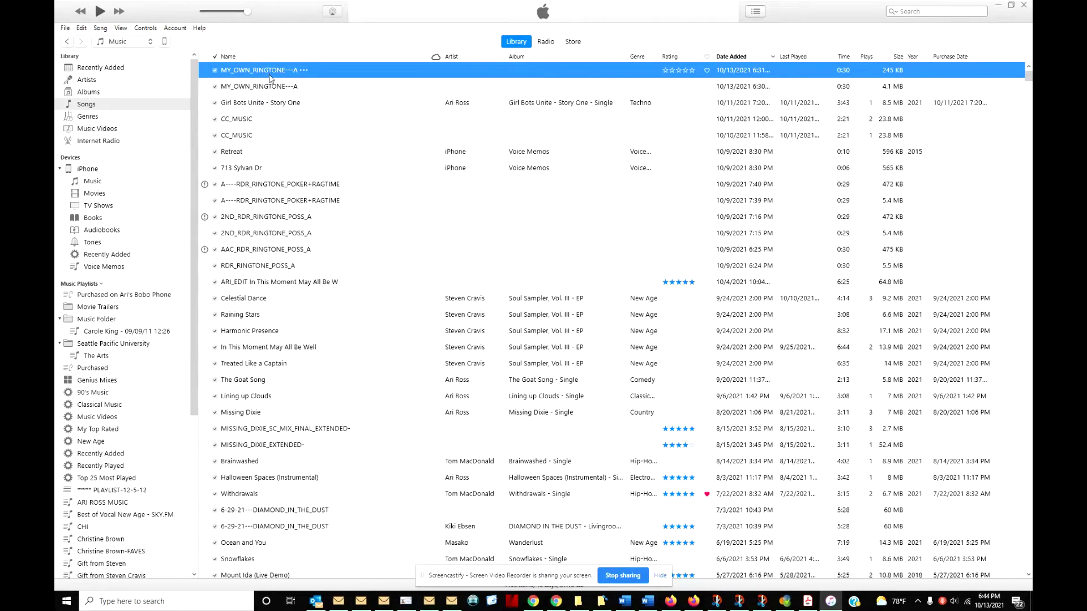
{"action": "right_click", "coordinate": [260, 74]}
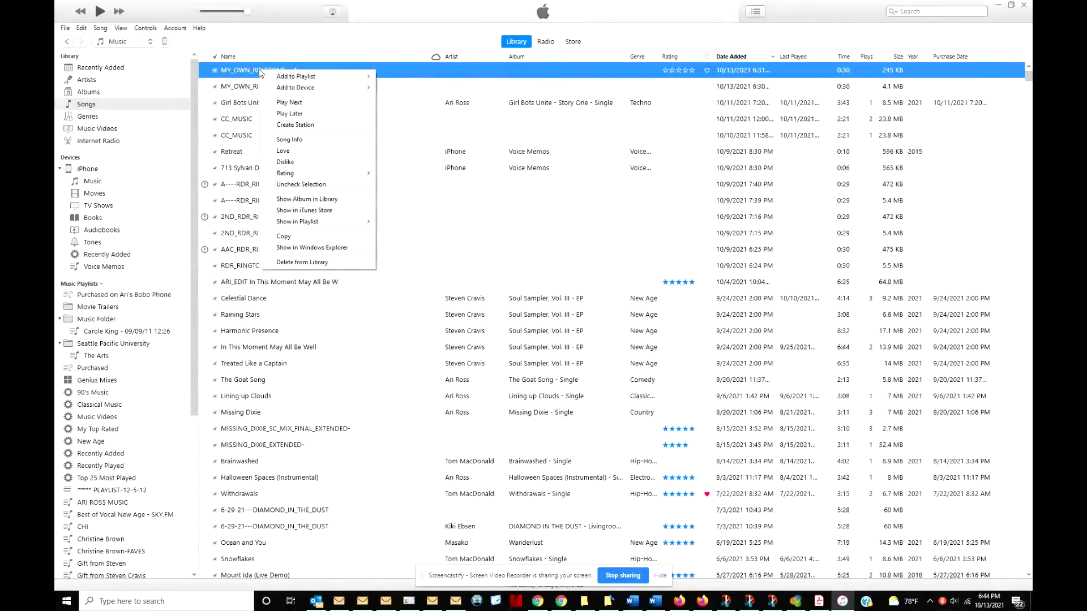
{"action": "left_click", "coordinate": [304, 250]}
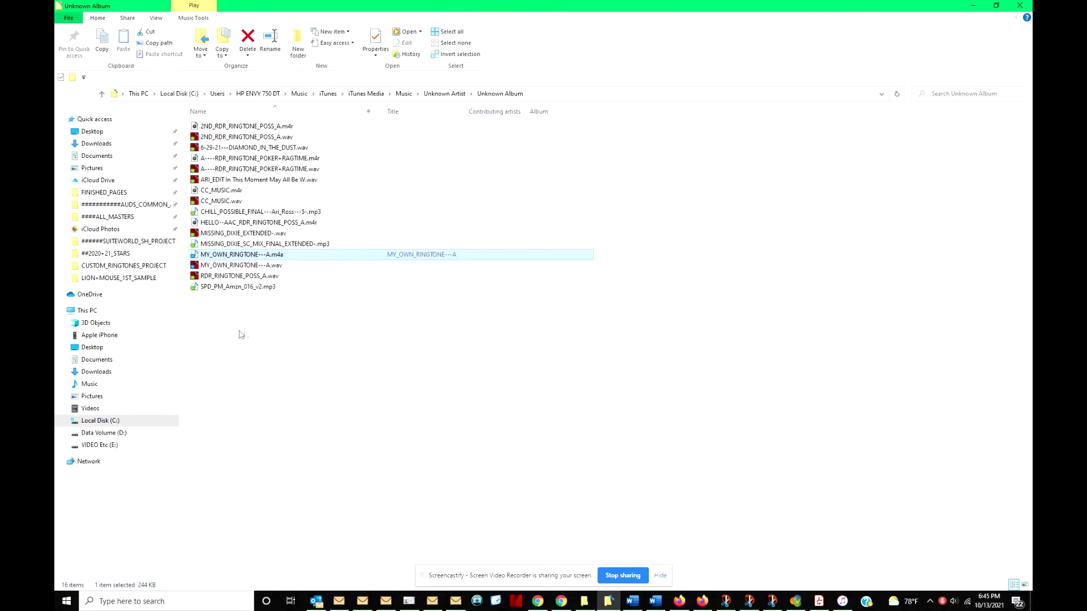
Select MY_OWN_RINGTONE---A.m4a in the Unknown Album folder and bring up its context menu.
{"action": "left_click", "coordinate": [284, 374]}
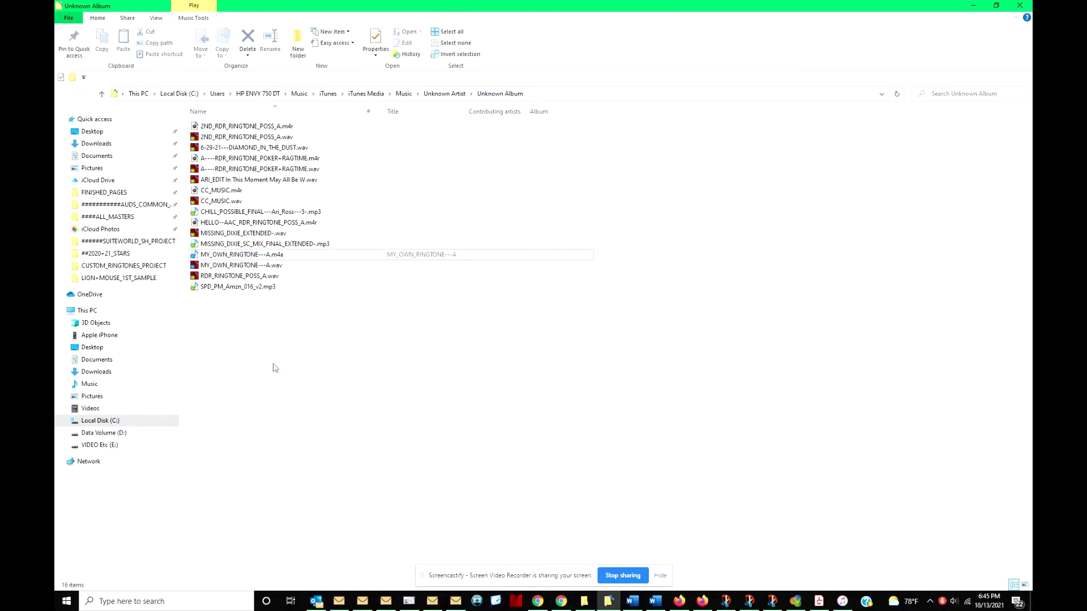
{"action": "left_click", "coordinate": [290, 257]}
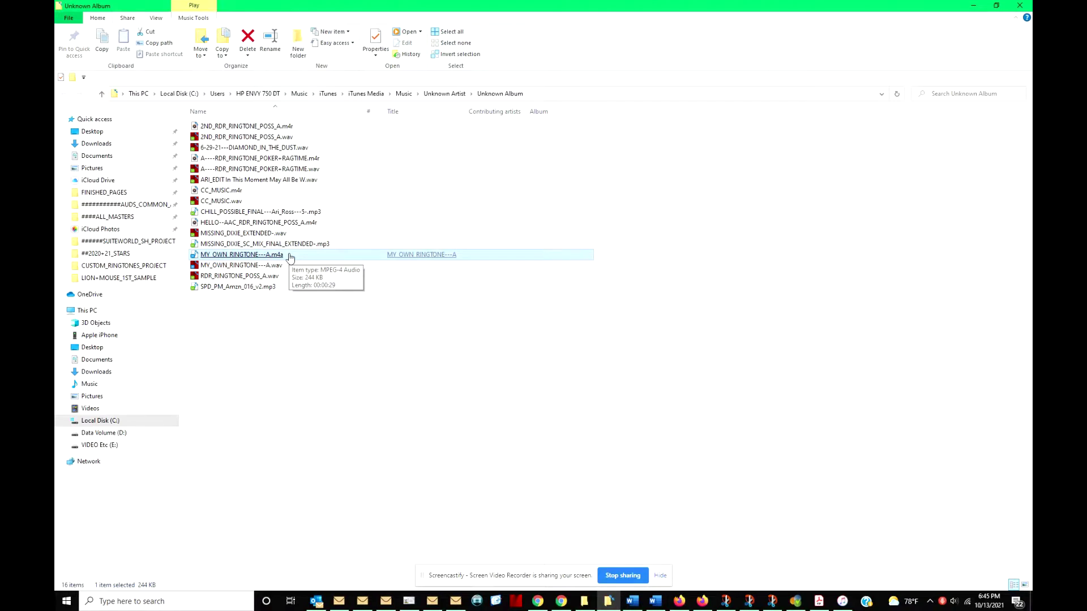
{"action": "right_click", "coordinate": [290, 256]}
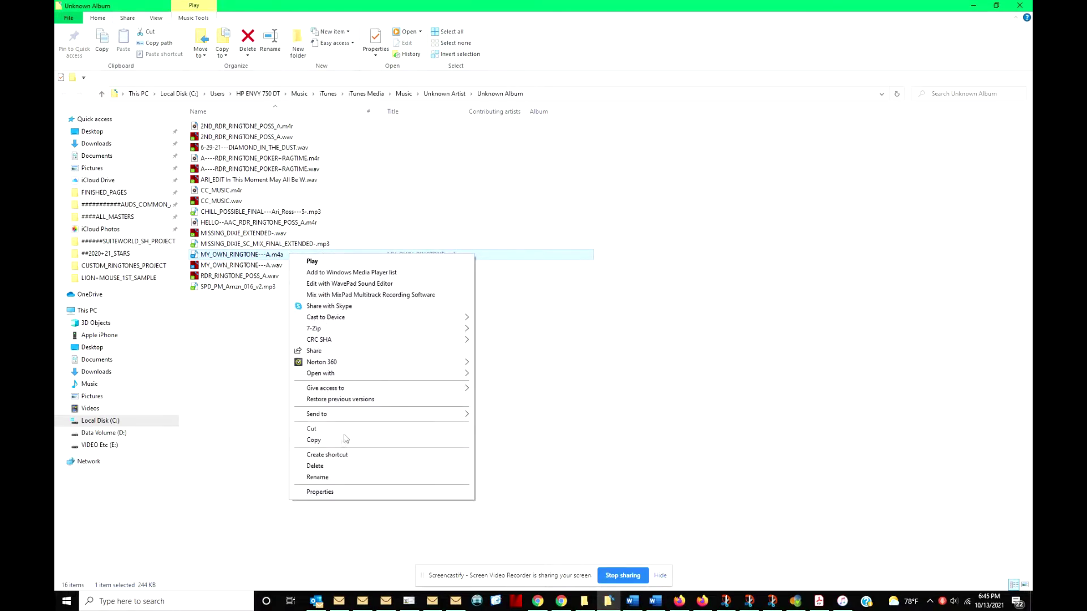
Change the file's extension from .m4a to .m4r and accept the extension-change warning.
{"action": "left_click", "coordinate": [327, 479]}
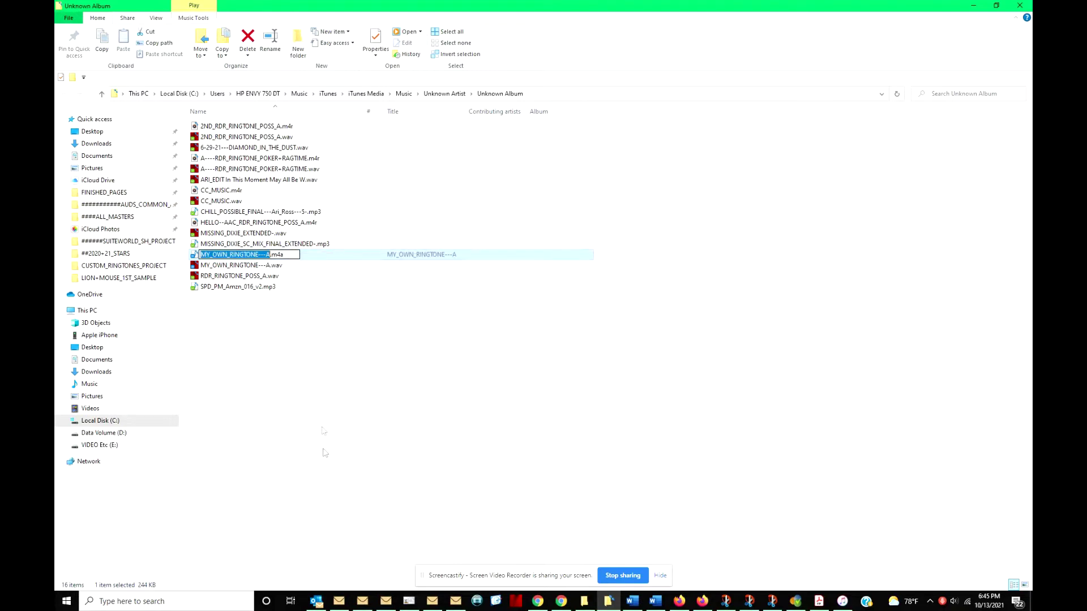
{"action": "key", "text": "End"}
{"action": "key", "text": "shift+Left"}
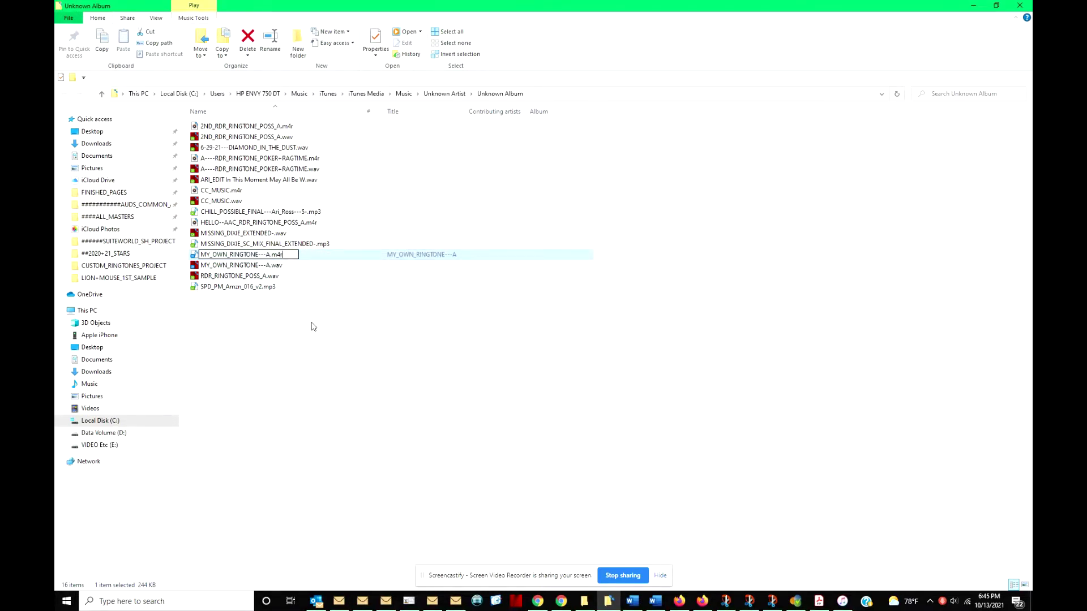
{"action": "key", "text": "Return"}
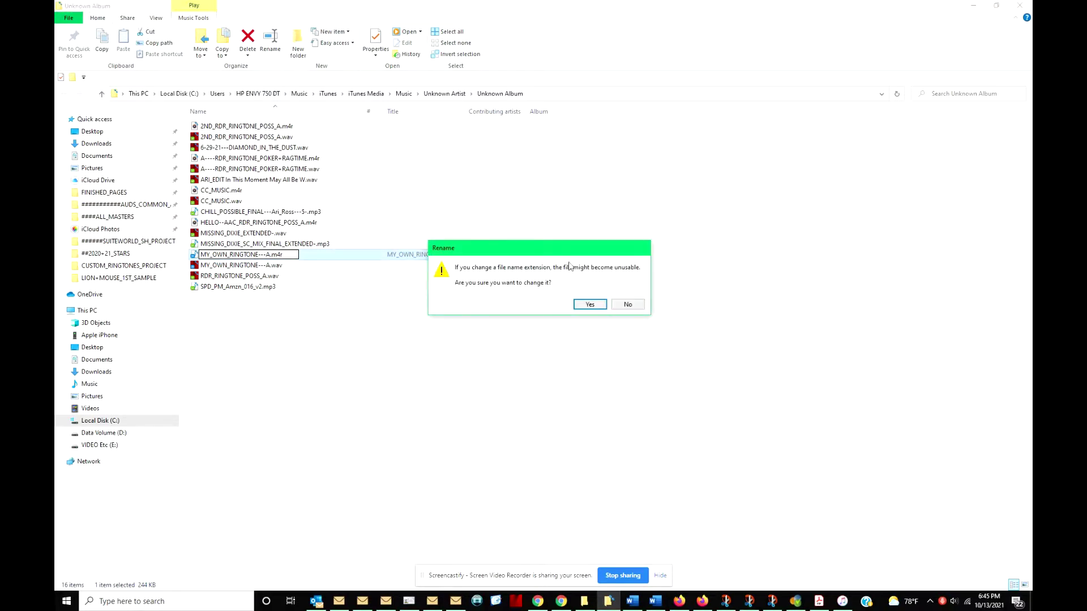
{"action": "left_click", "coordinate": [586, 305]}
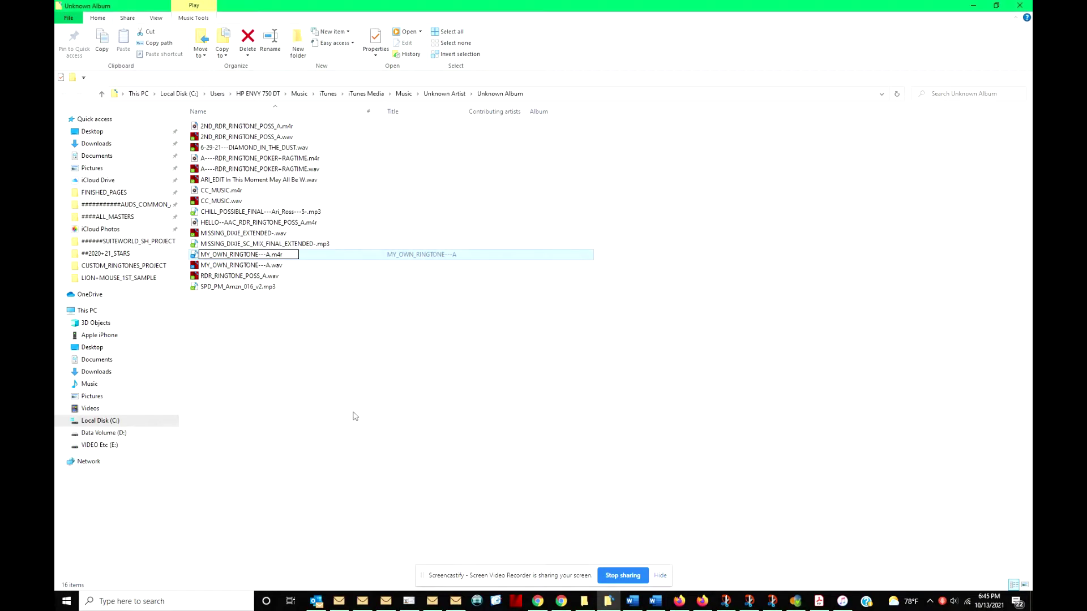
Show the Unknown Album folder's files as Extra large icons.
{"action": "left_click", "coordinate": [203, 258]}
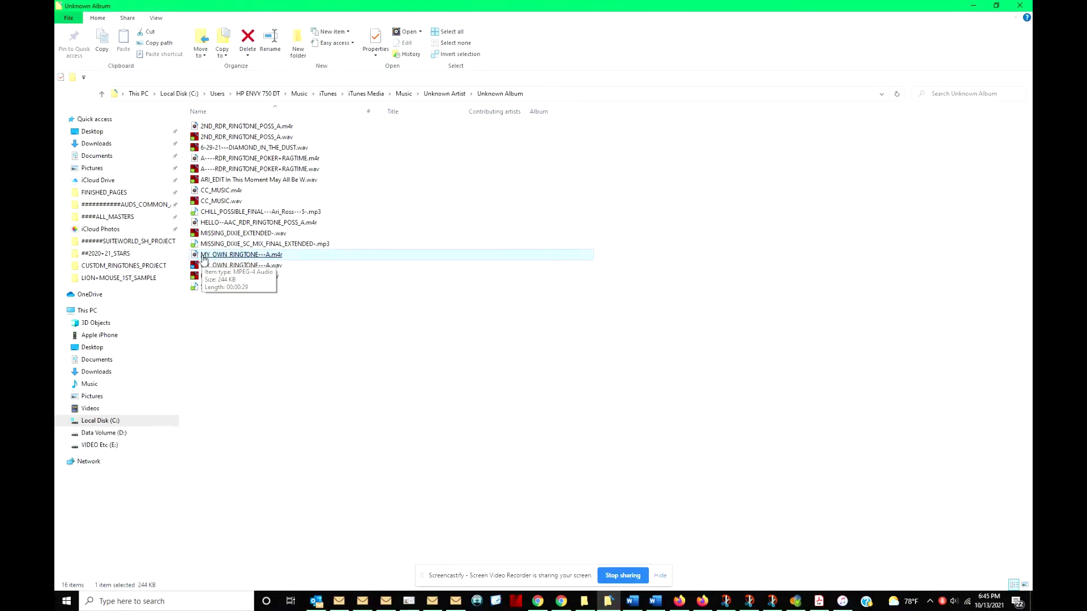
{"action": "right_click", "coordinate": [482, 304]}
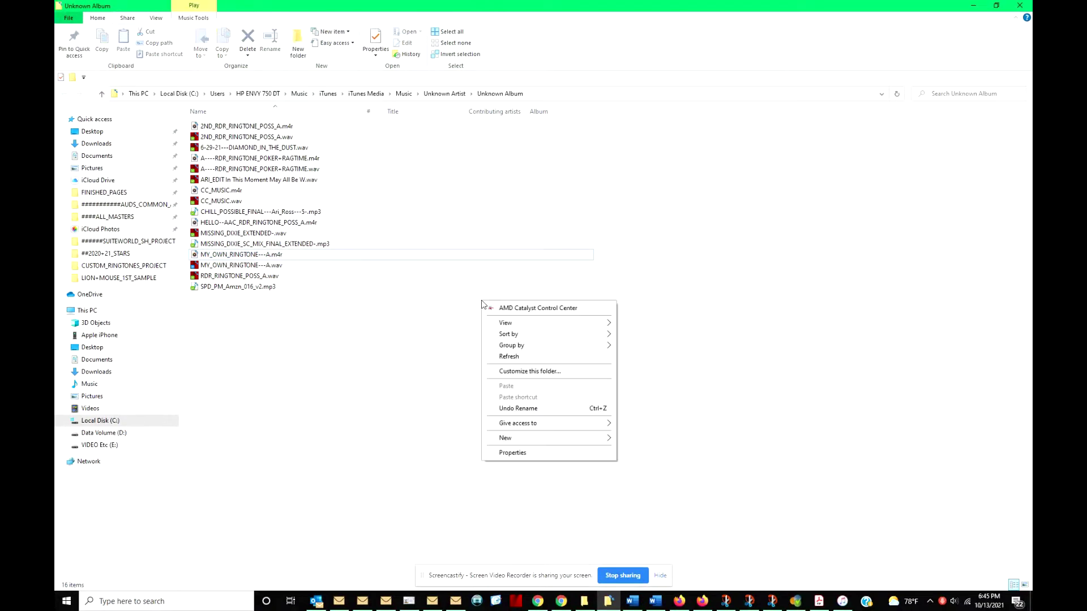
{"action": "left_click", "coordinate": [651, 323]}
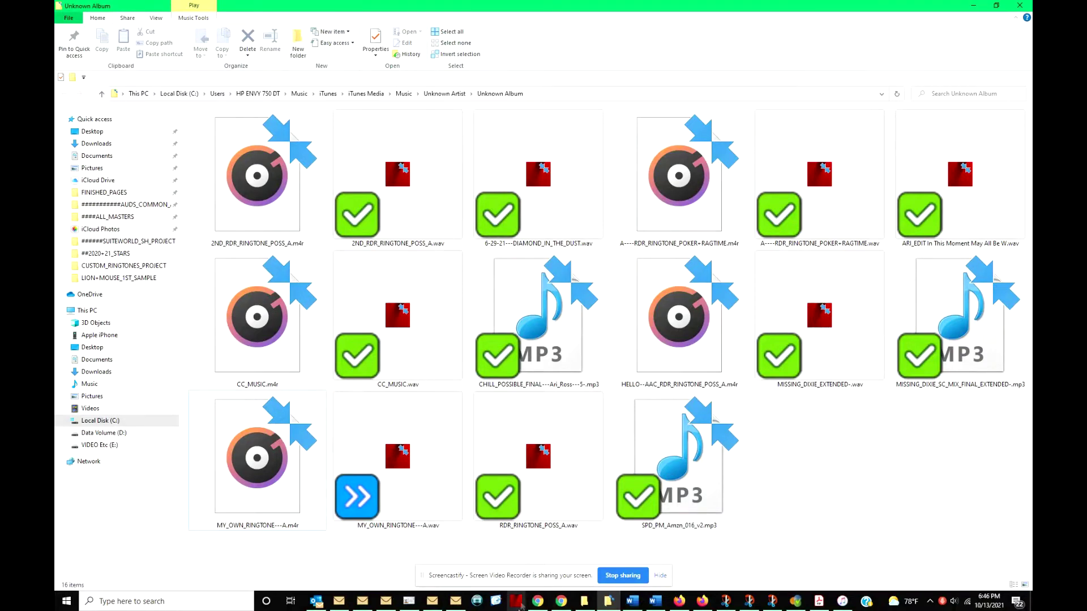
Switch back to Details view with Ctrl+Shift+6 and copy MY_OWN_RINGTONE---A.m4r.
{"action": "key", "text": "ctrl+shift+6"}
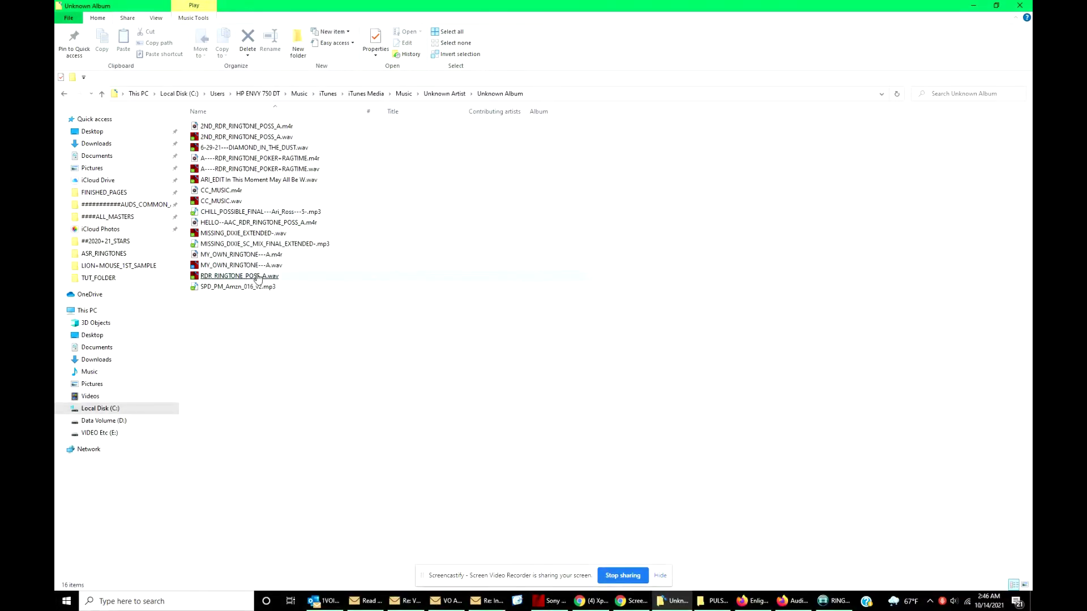
{"action": "left_click", "coordinate": [249, 256]}
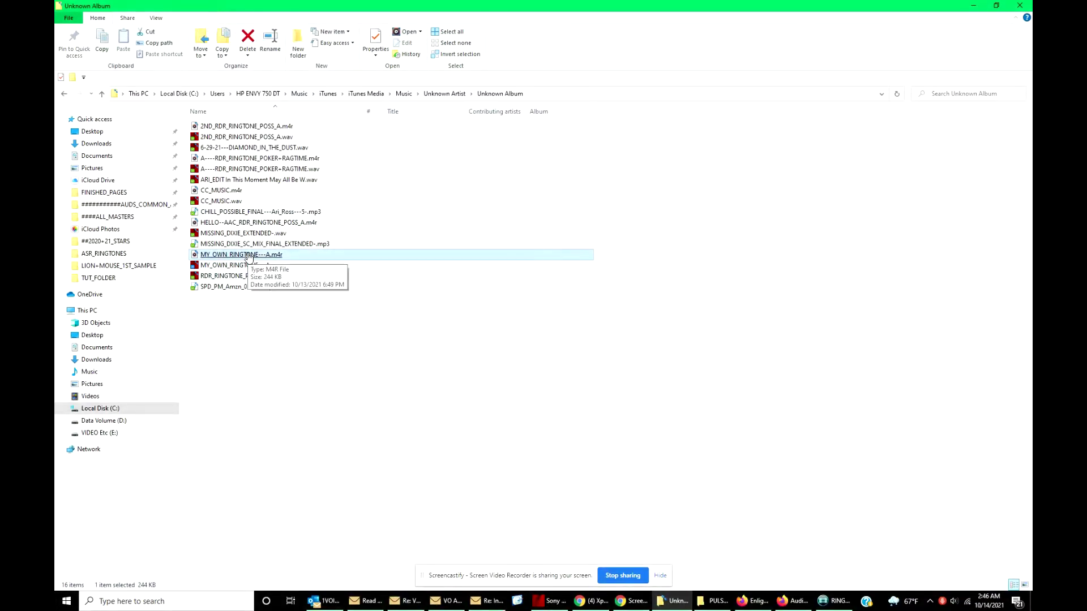
{"action": "right_click", "coordinate": [249, 257]}
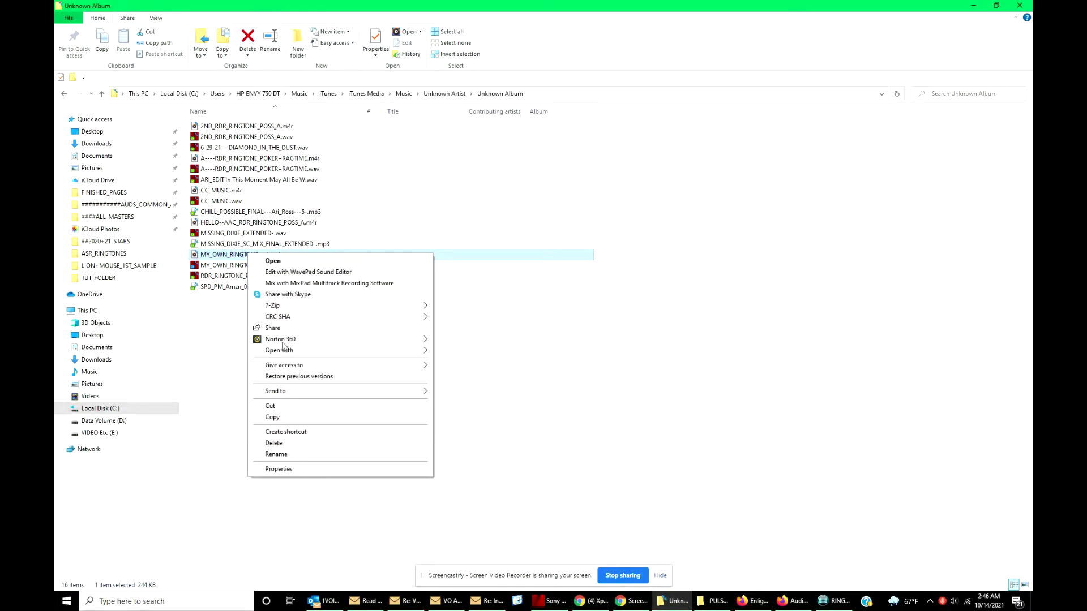
{"action": "left_click", "coordinate": [276, 419]}
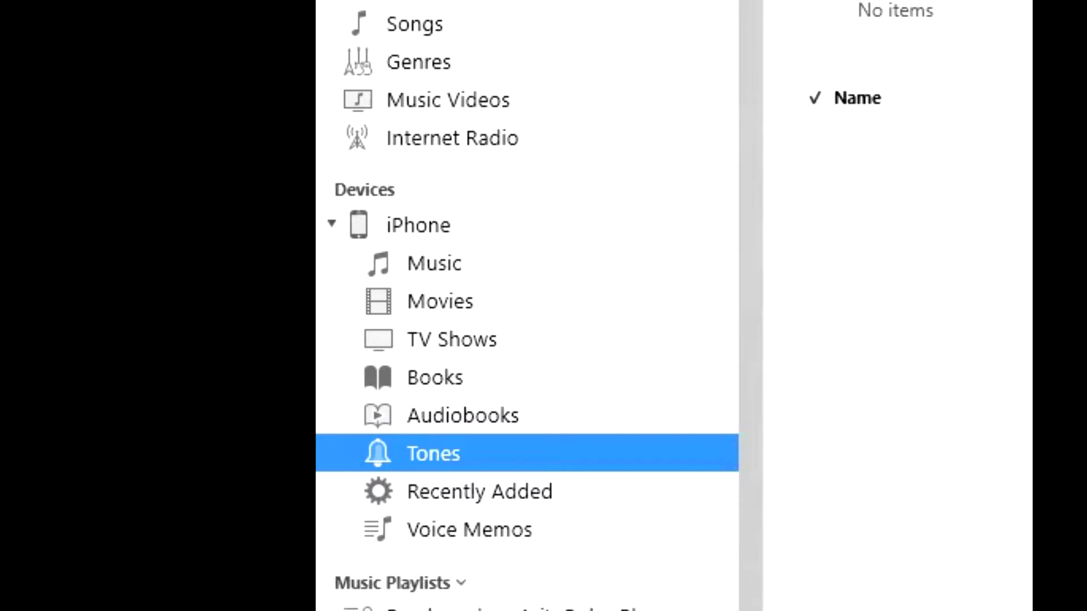
Paste MY_OWN_RINGTONE---A.m4r into the iPhone's Tones using Edit > Paste.
{"action": "key", "text": "alt+e"}
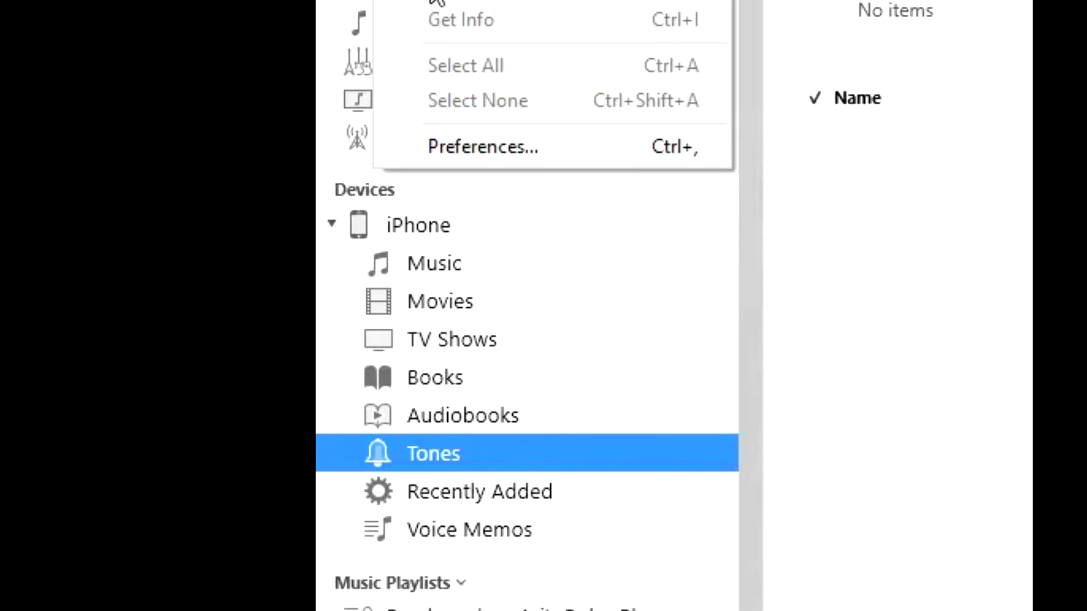
{"action": "left_click", "coordinate": [347, 107]}
{"action": "left_click", "coordinate": [343, 105]}
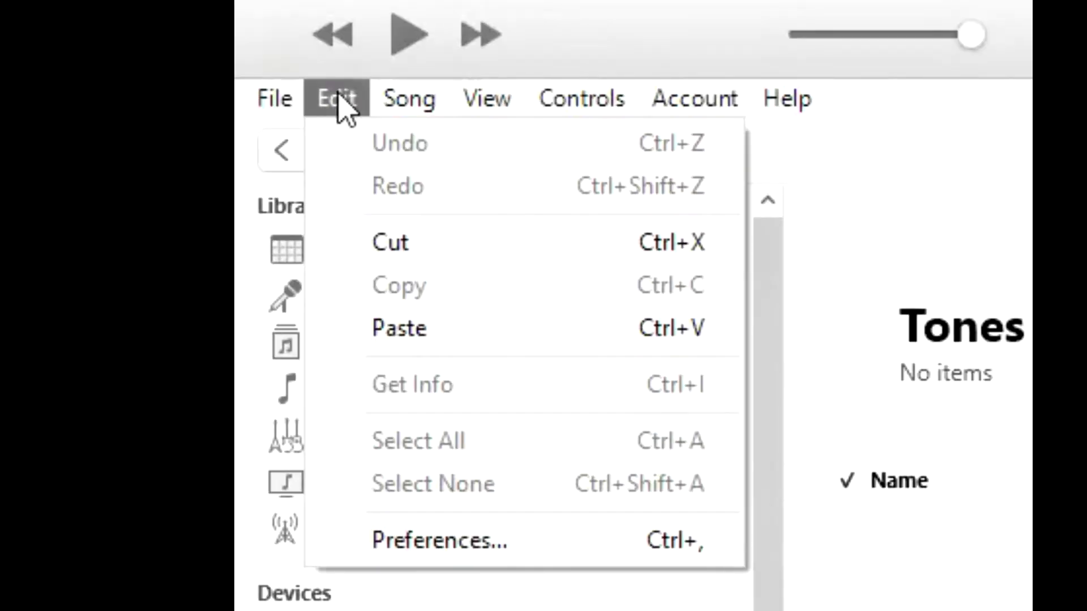
{"action": "left_click", "coordinate": [382, 339]}
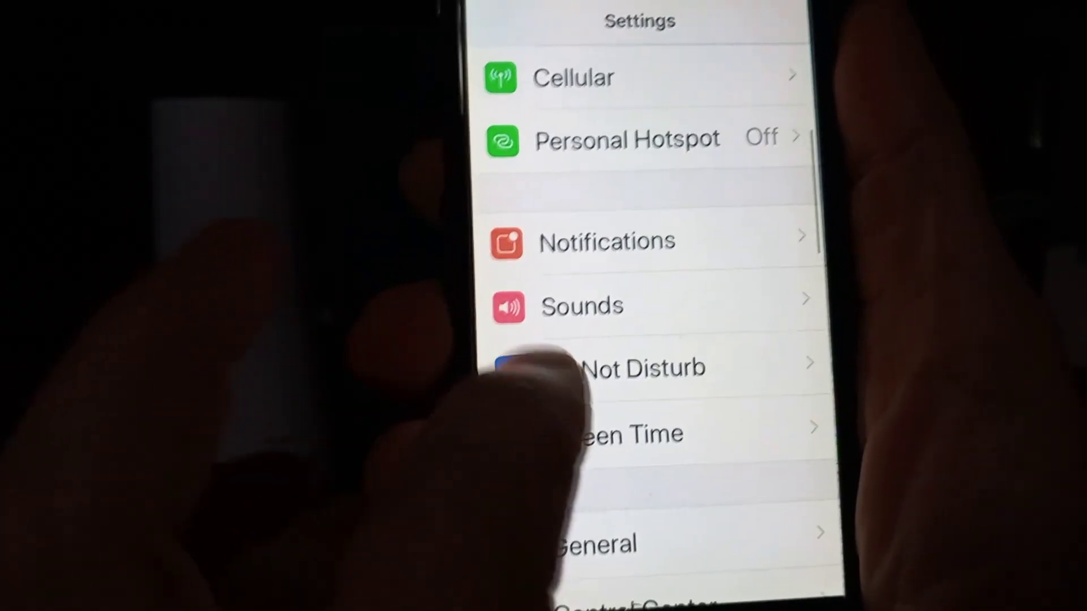
Go to Sounds in iPhone Settings and open the Ringtone list.
{"action": "scroll", "coordinate": [538, 368], "scroll_direction": "down", "scroll_amount": 2}
{"action": "left_click", "coordinate": [566, 215]}
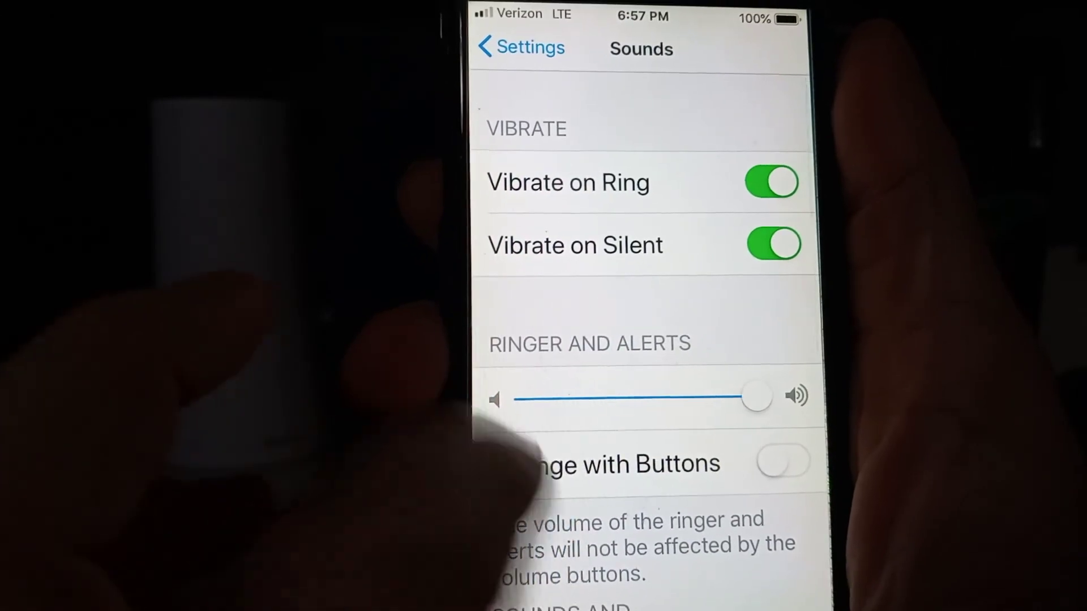
{"action": "scroll", "coordinate": [640, 340], "scroll_direction": "down", "scroll_amount": 5}
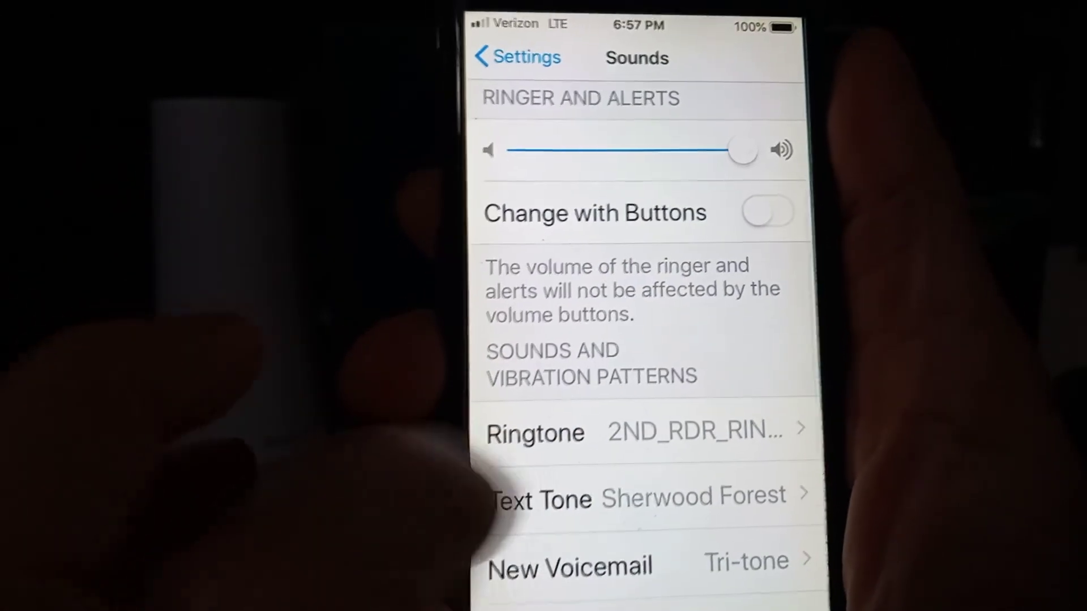
{"action": "left_click", "coordinate": [532, 434]}
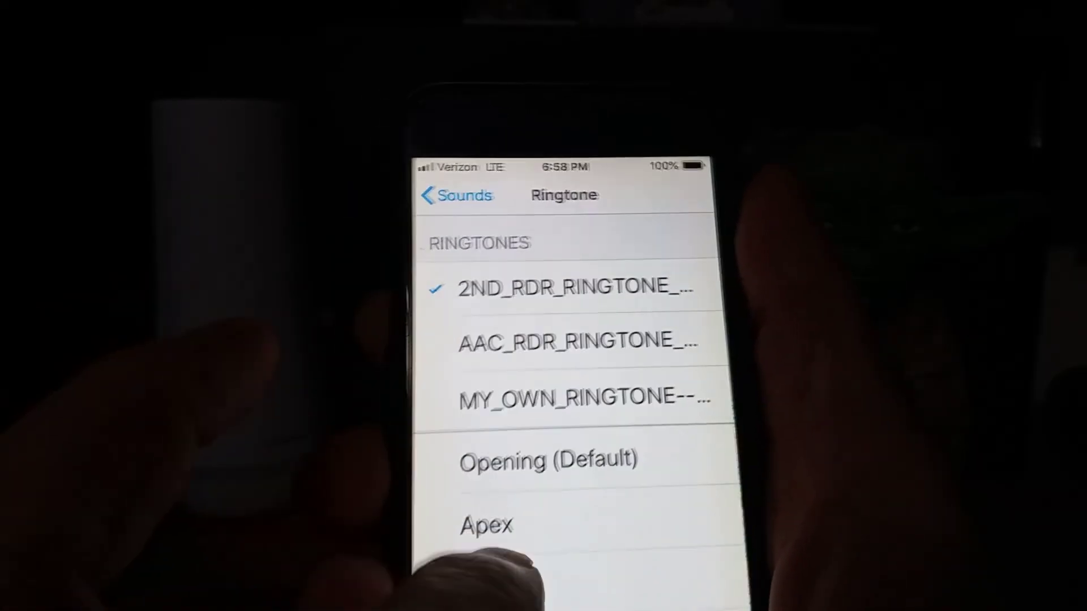
Check MY_OWN_RINGTONE---A in the Ringtone list, replacing 2ND_RDR_RINGTONE.
{"action": "scroll", "coordinate": [453, 486], "scroll_direction": "down", "scroll_amount": 3}
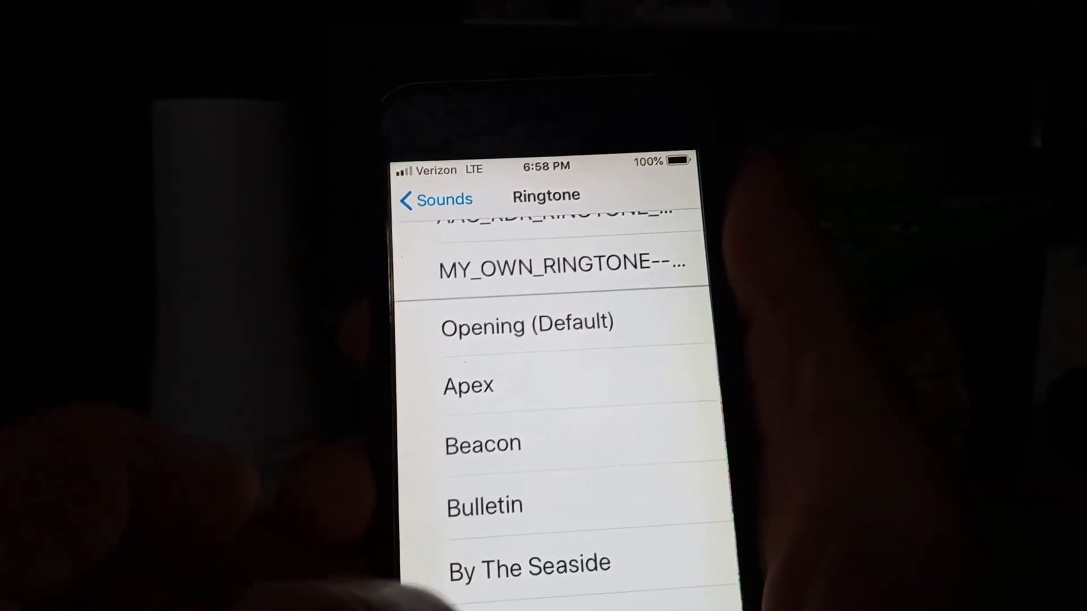
{"action": "scroll", "coordinate": [459, 374], "scroll_direction": "up", "scroll_amount": 3}
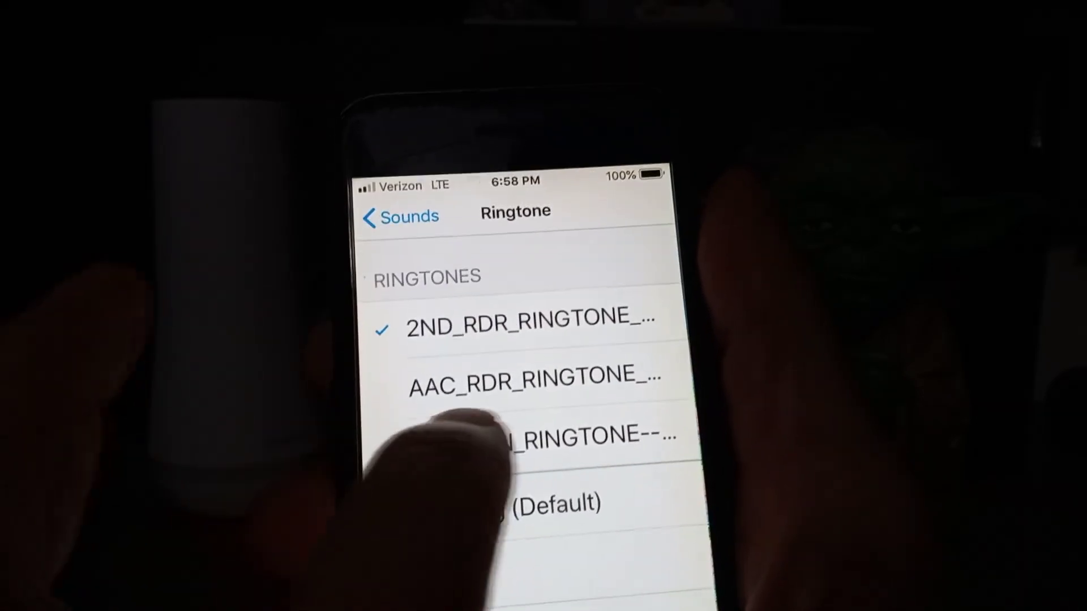
{"action": "left_click", "coordinate": [510, 447]}
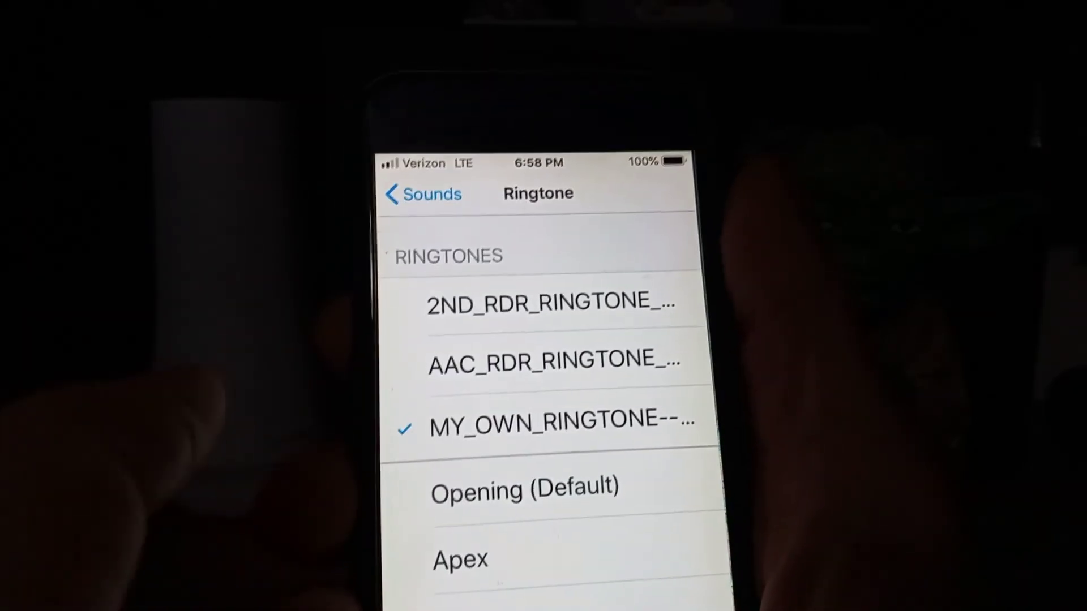